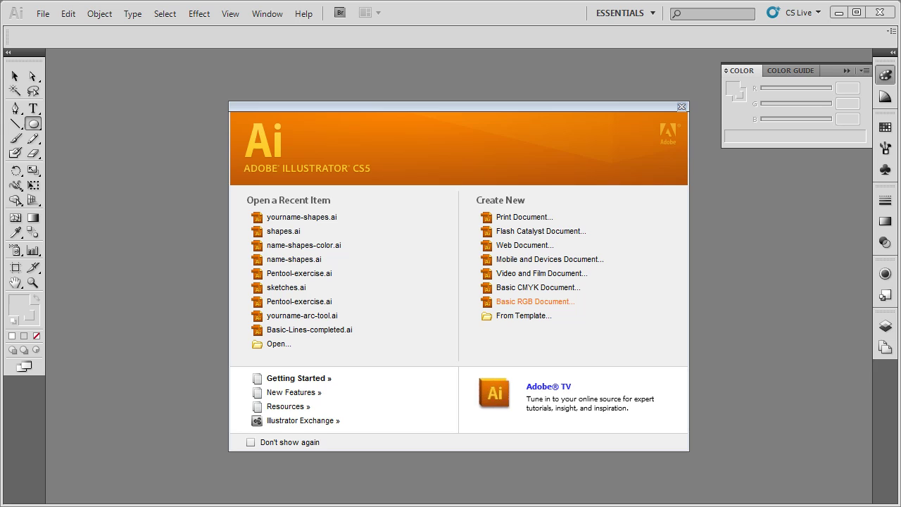
# Step: Create a Basic RGB document named yourname-RGB with Letter size and inch units
pyautogui.click(535, 302)
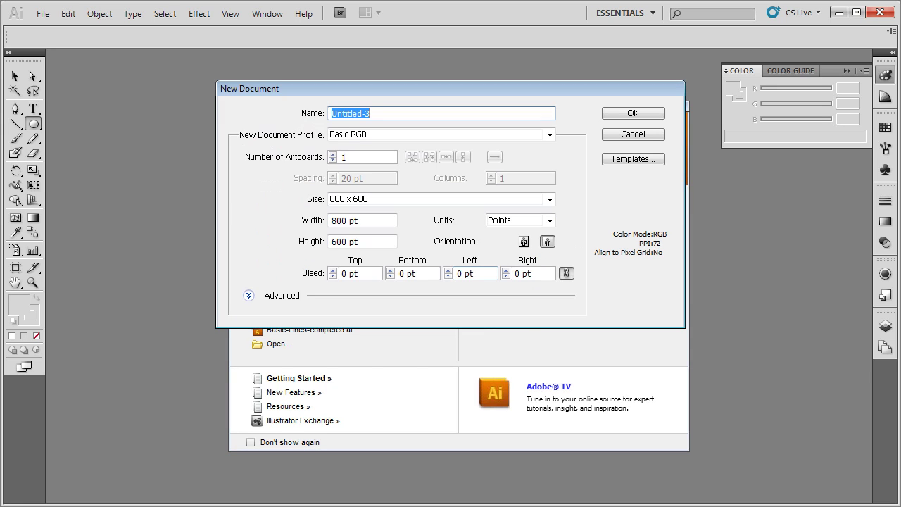
pyautogui.write('yourname')
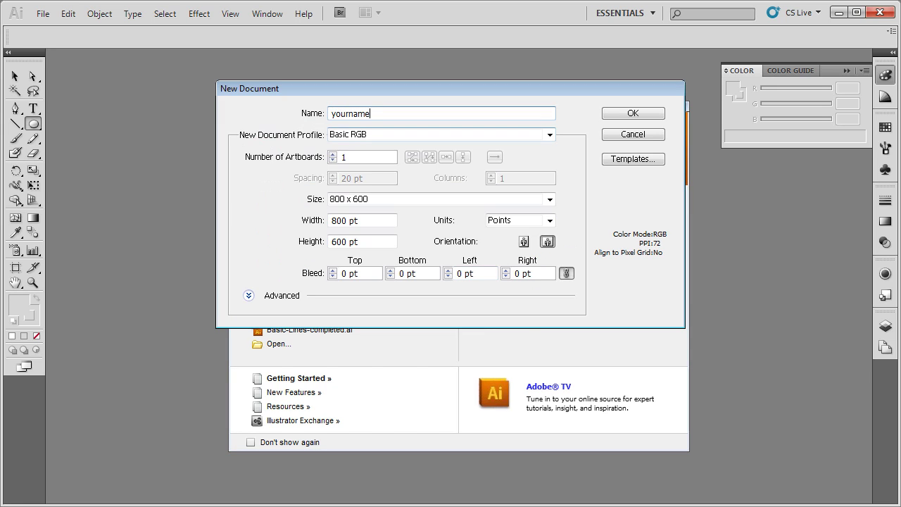
pyautogui.write('-RGB')
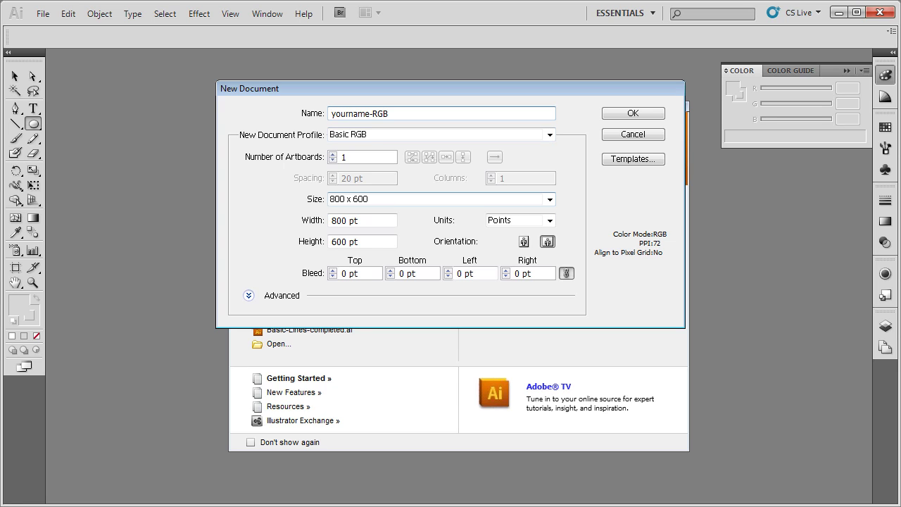
pyautogui.click(549, 200)
pyautogui.click(422, 233)
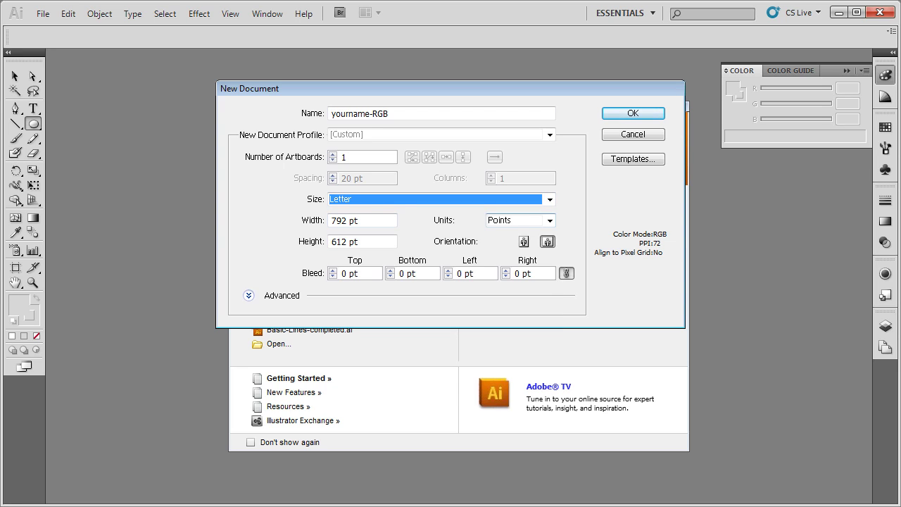
pyautogui.click(549, 220)
pyautogui.click(507, 251)
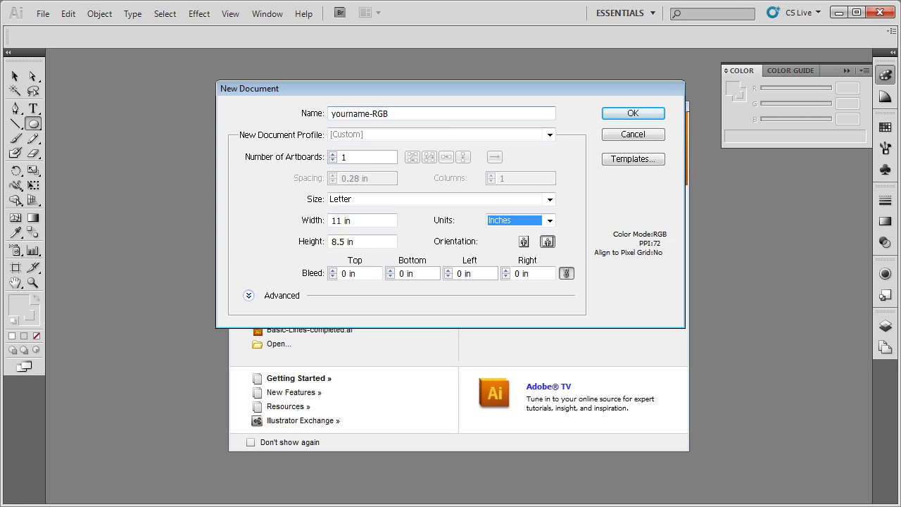
pyautogui.press('Return')
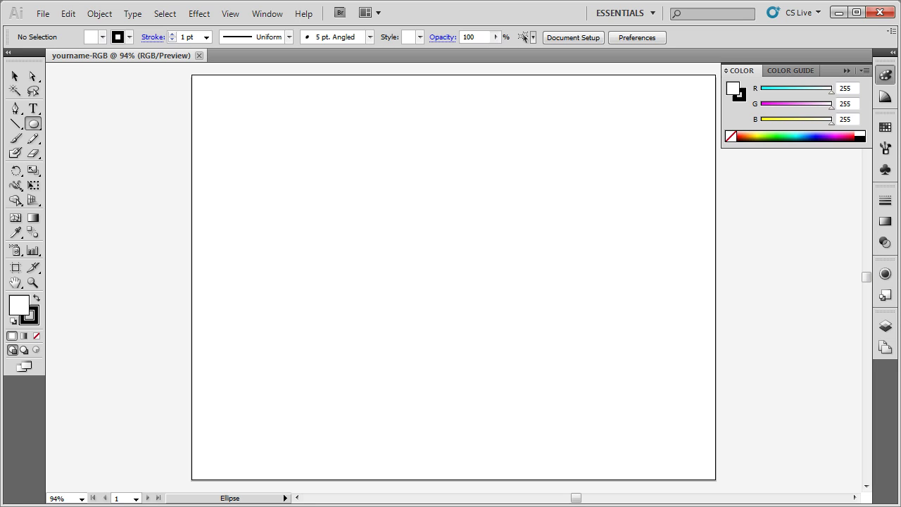
# Step: Draw a circle with the Ellipse Tool in the artboard's upper left
pyautogui.moveTo(33, 124); pyautogui.dragTo(56, 153)
pyautogui.moveTo(230, 149); pyautogui.dragTo(376, 296)
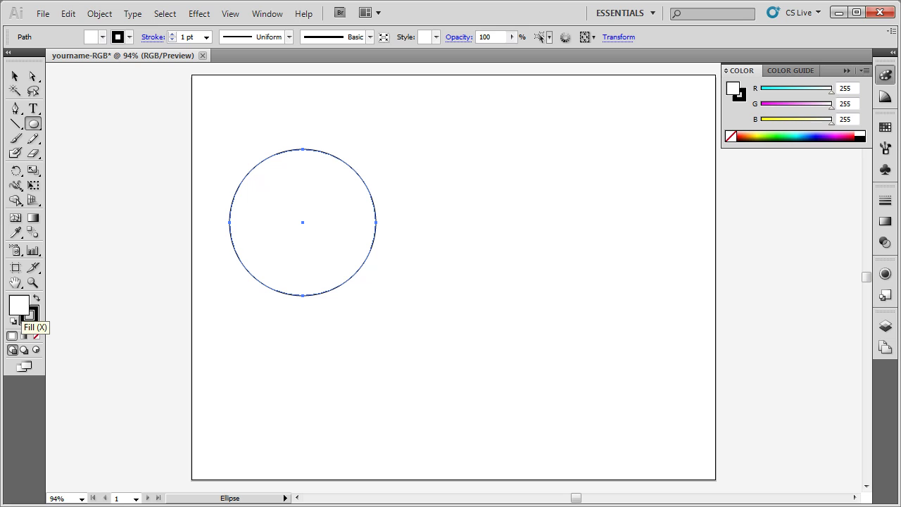
# Step: Open the fill Color Picker and sample a saturated red in the colour field
pyautogui.doubleClick(19, 304)
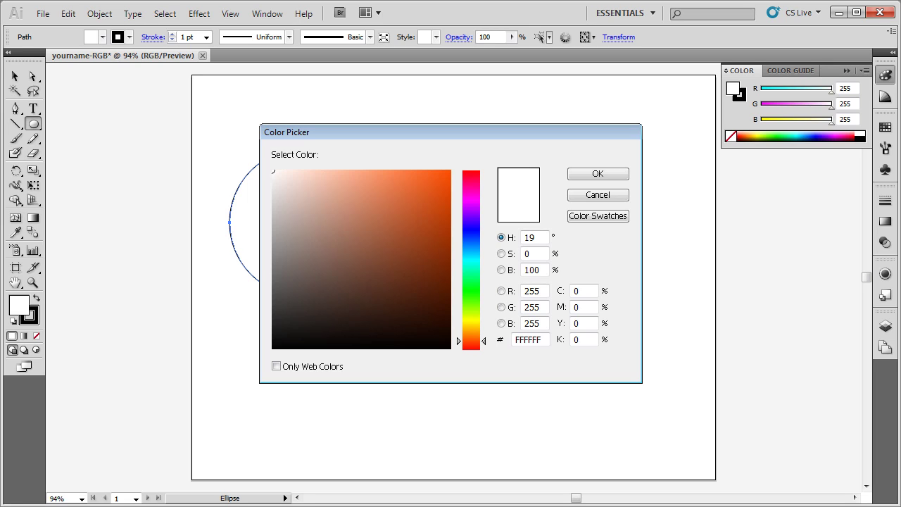
pyautogui.click(471, 347)
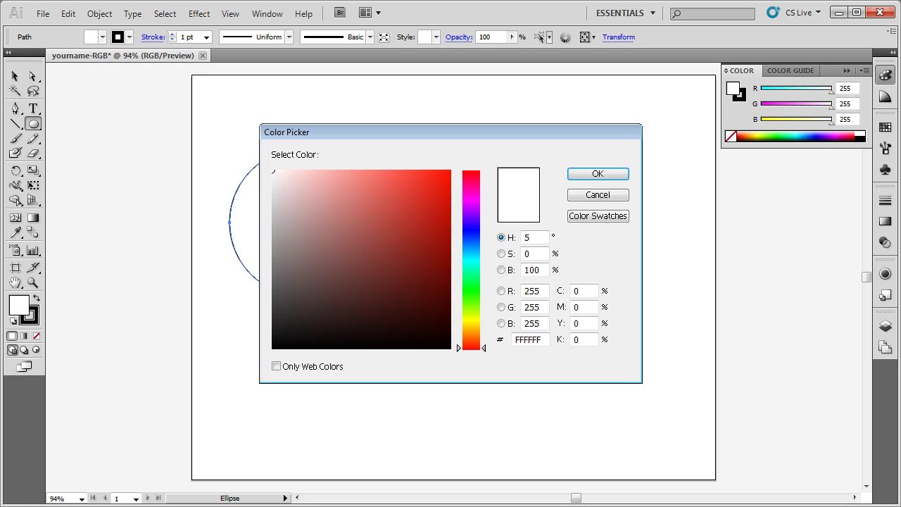
pyautogui.click(440, 175)
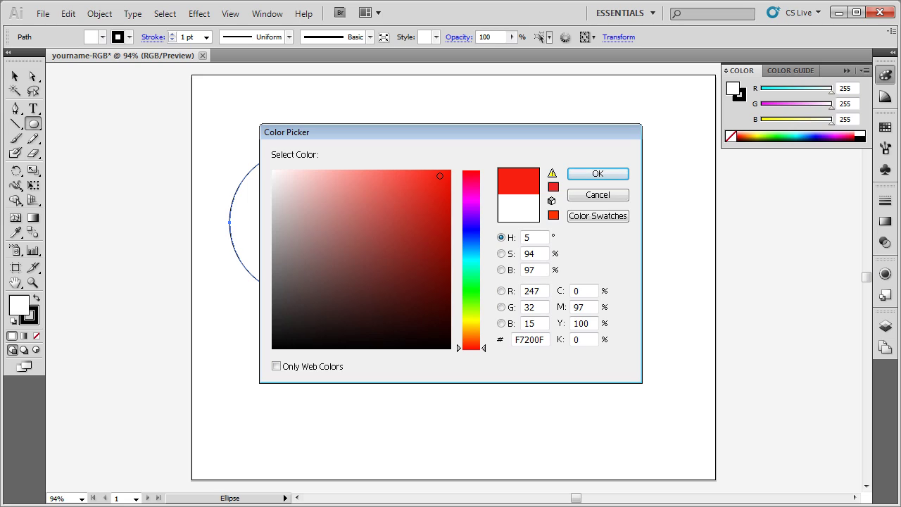
pyautogui.click(447, 178)
pyautogui.click(427, 185)
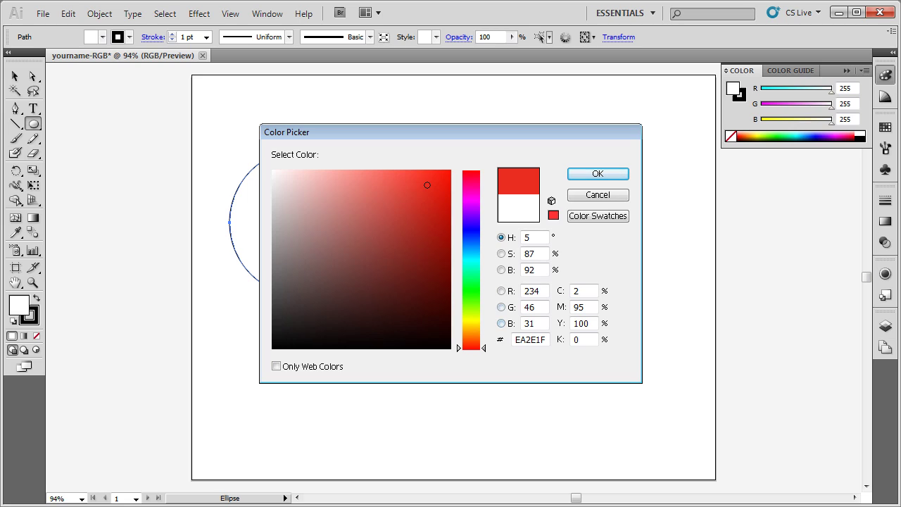
# Step: Enter exact values R 255, G 0, B 0 and apply the pure red fill
pyautogui.moveTo(542, 291); pyautogui.dragTo(523, 291)
pyautogui.write('255')
pyautogui.press('Tab')
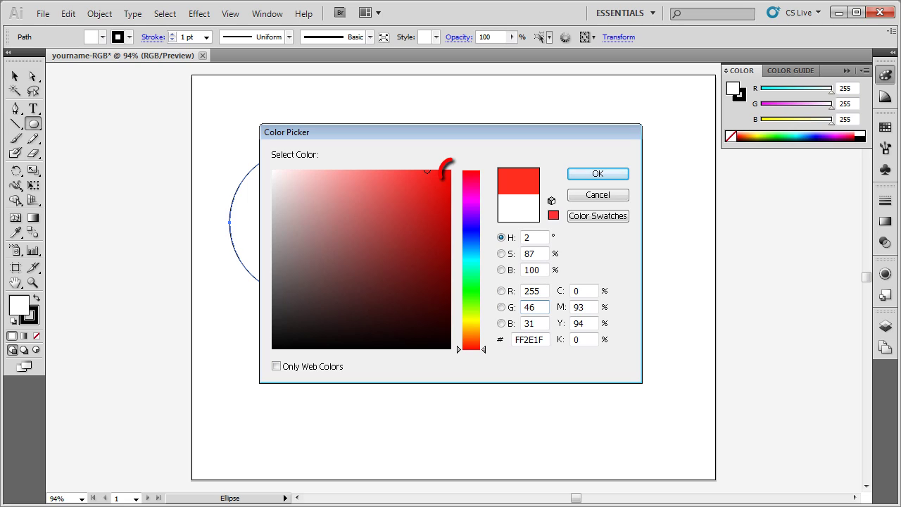
pyautogui.hotkey('ctrl', 'a')
pyautogui.write('0')
pyautogui.press('Tab')
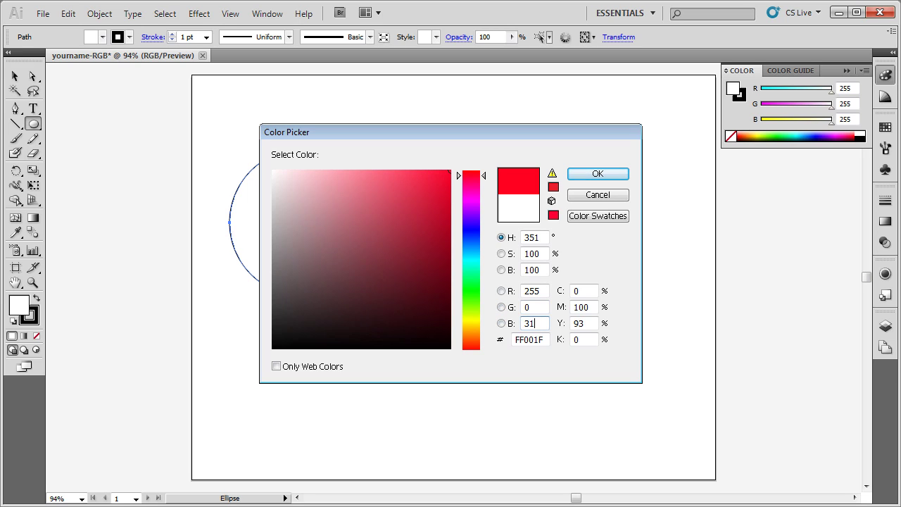
pyautogui.hotkey('shift', 'Left')
pyautogui.hotkey('shift', 'Left')
pyautogui.write('0')
pyautogui.press('Return')
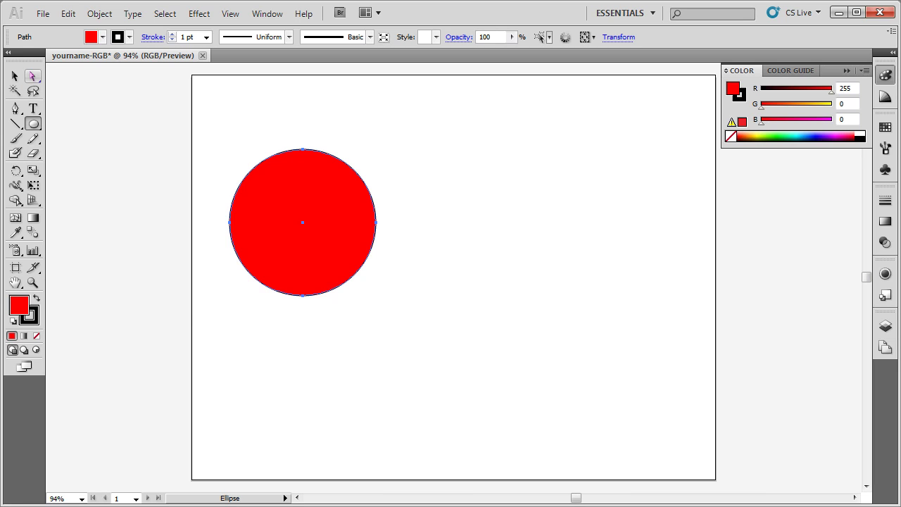
# Step: Alt-drag a copy of the red circle to its right
pyautogui.click(15, 76)
pyautogui.press('alt')
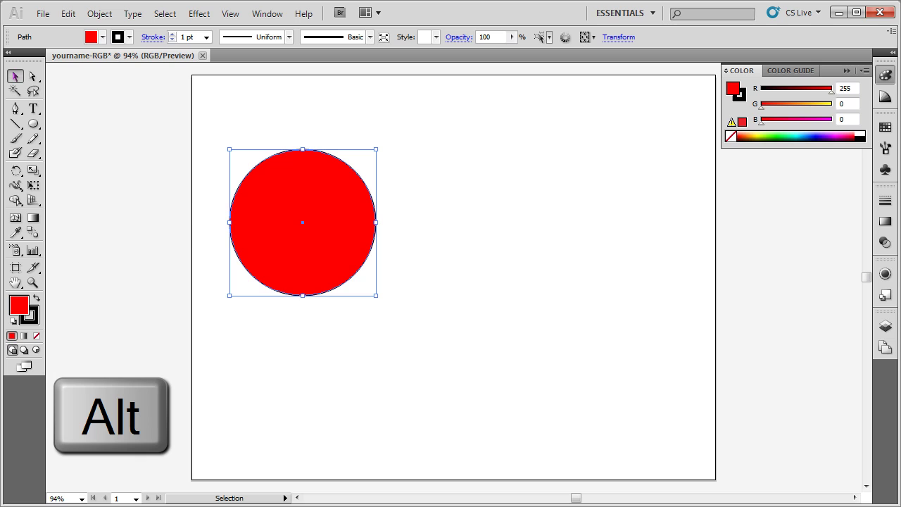
pyautogui.moveTo(311, 246); pyautogui.dragTo(489, 245)
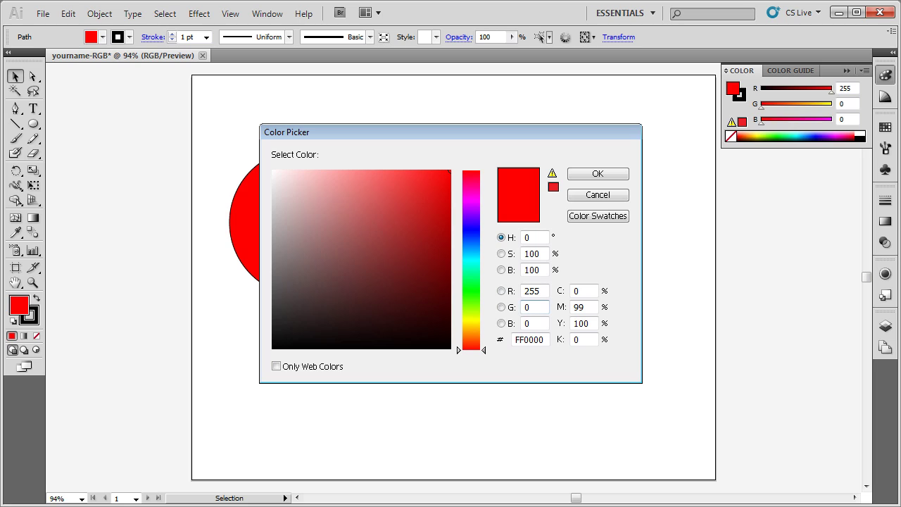
# Step: Set the copy's fill to R 0, G 255, B 0 for pure green
pyautogui.click(532, 291)
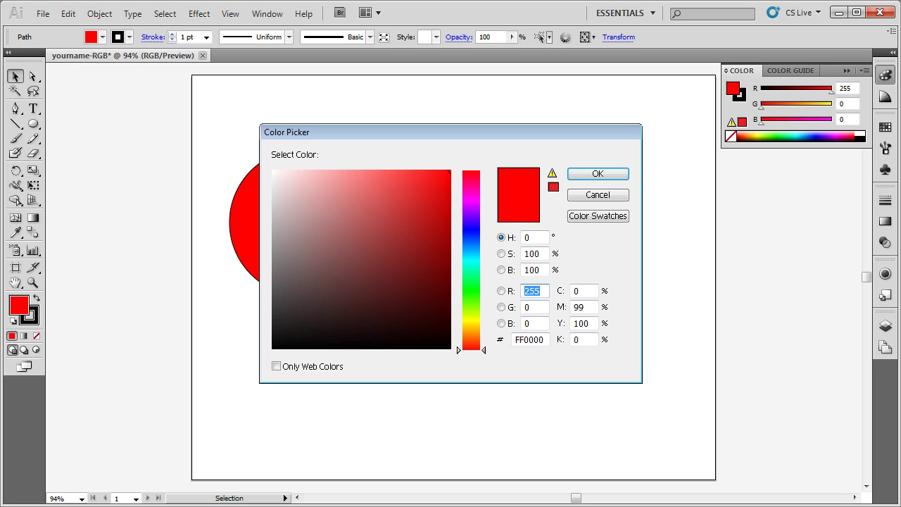
pyautogui.write('0')
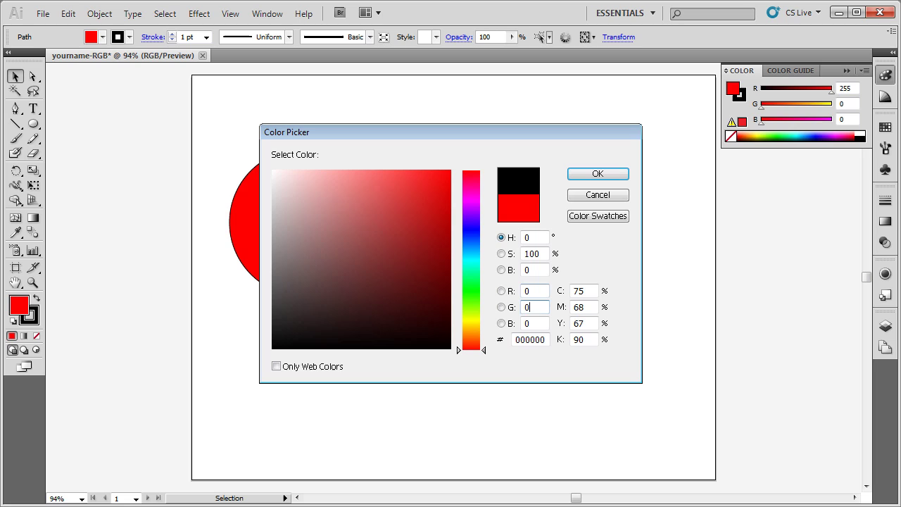
pyautogui.doubleClick(527, 307)
pyautogui.write('255')
pyautogui.press('Return')
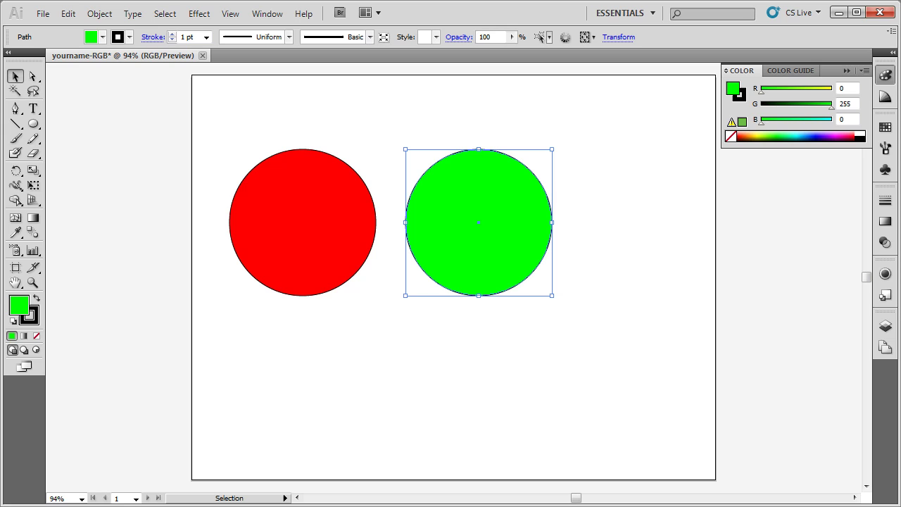
# Step: Place a copy of the green circle to its right, undoing an accidental move first
pyautogui.moveTo(507, 252); pyautogui.dragTo(670, 257)
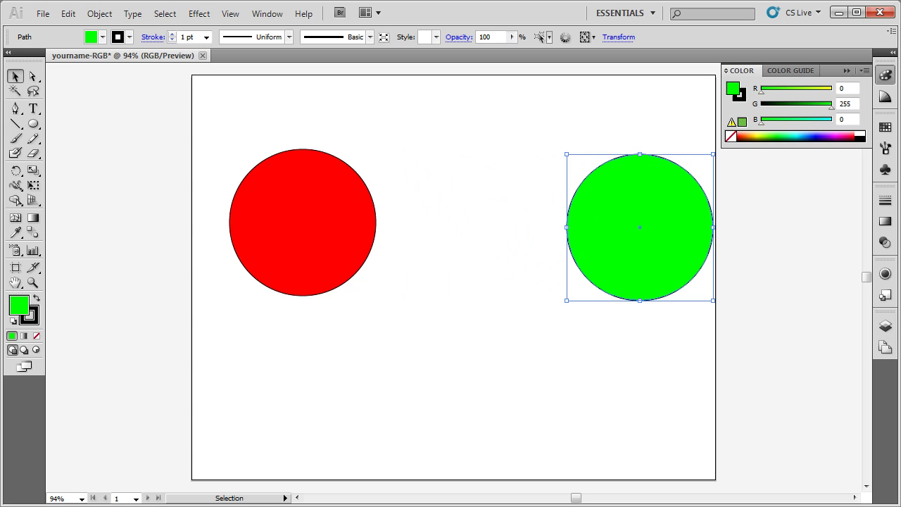
pyautogui.hotkey('ctrl', 'z')
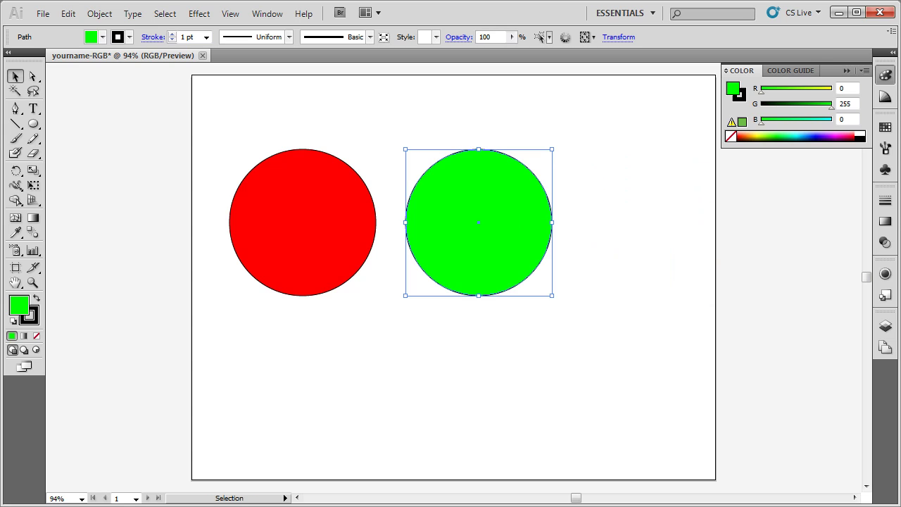
pyautogui.moveTo(516, 258); pyautogui.dragTo(674, 264)
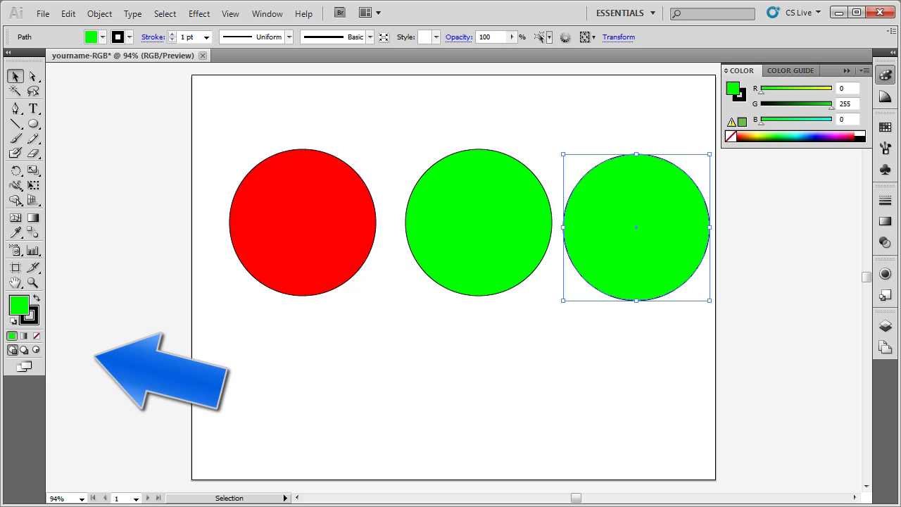
# Step: Fill the new circle with pure blue, R 0, G 0, B 255
pyautogui.doubleClick(18, 305)
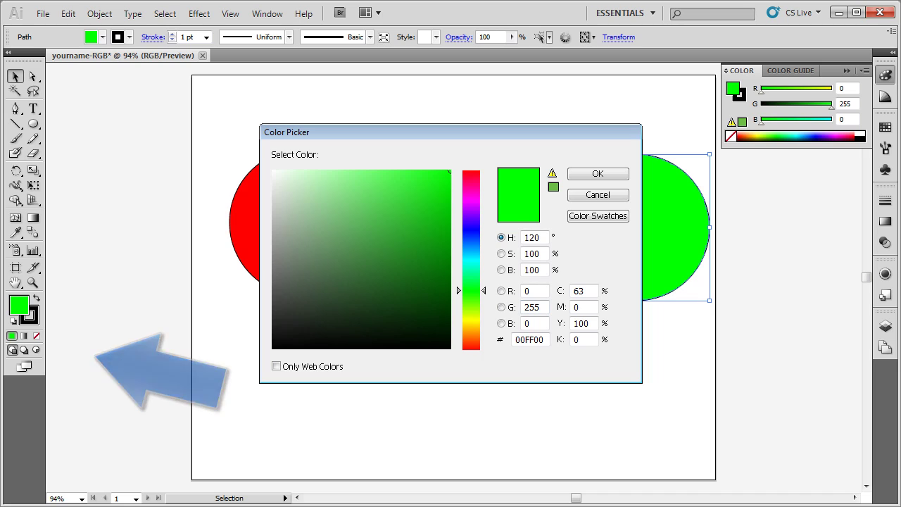
pyautogui.doubleClick(532, 307)
pyautogui.write('0')
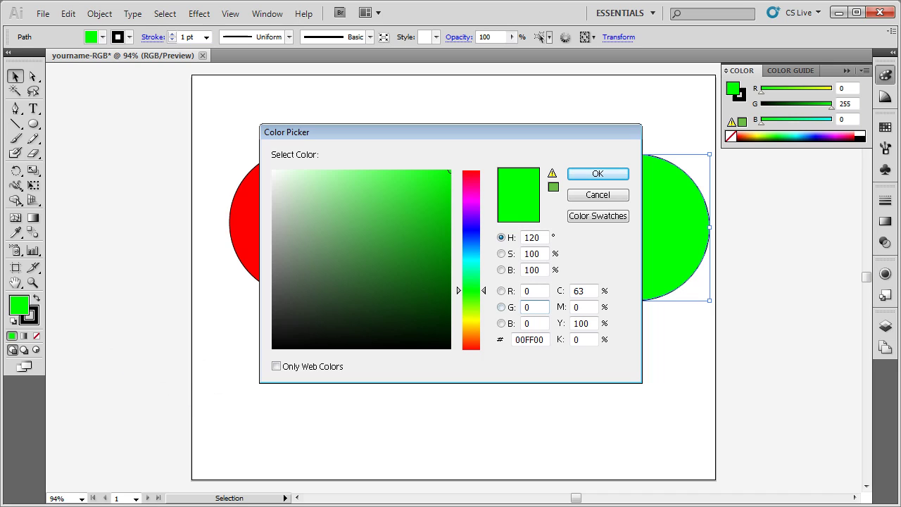
pyautogui.press('Tab')
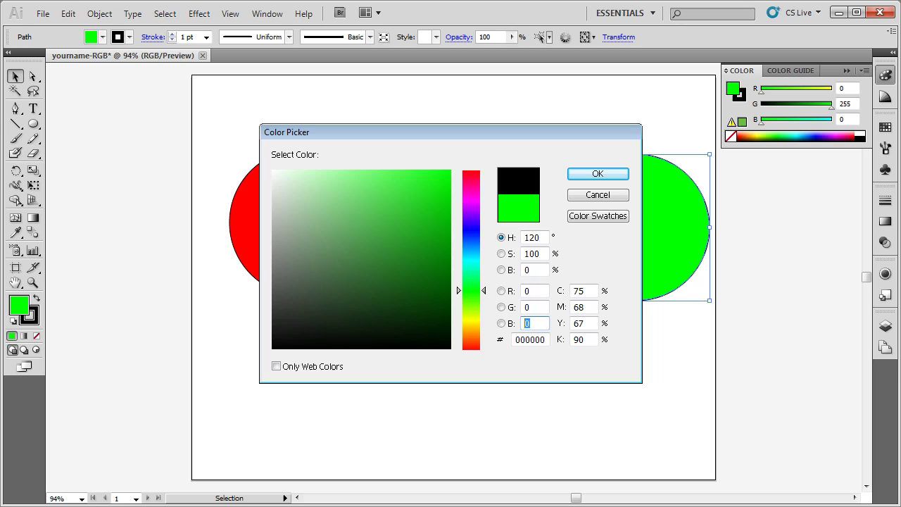
pyautogui.write('255')
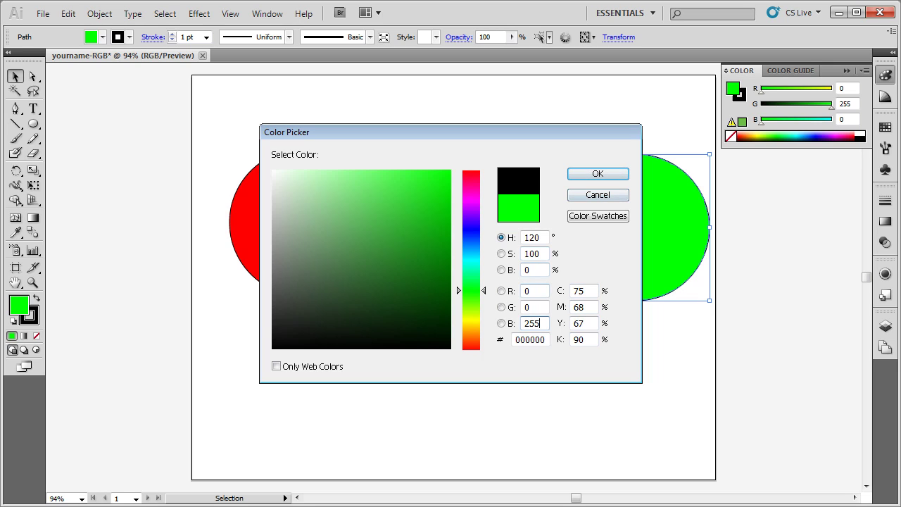
pyautogui.click(534, 307)
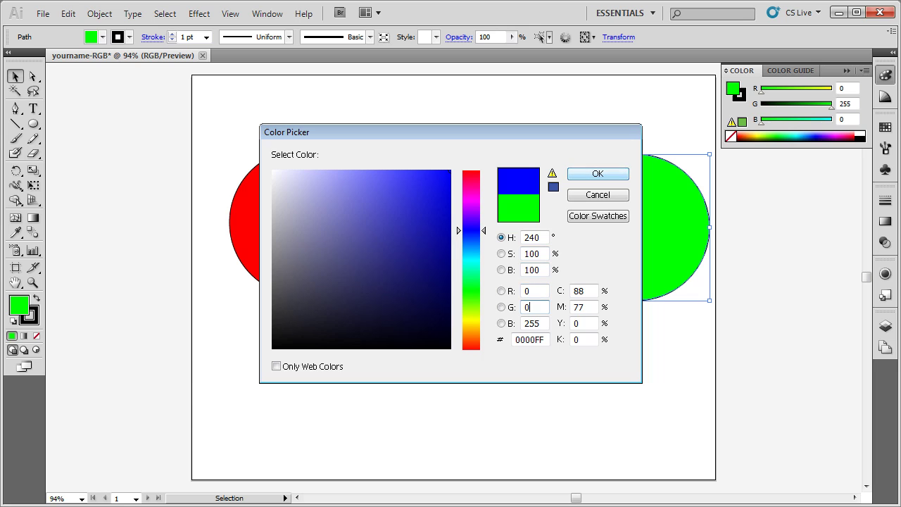
pyautogui.press('Return')
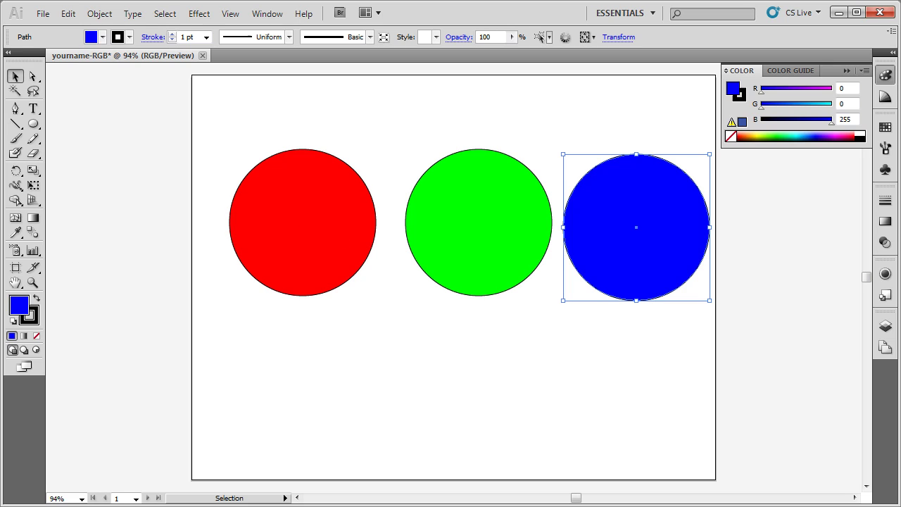
# Step: Copy the blue circle below the row and fill it magenta with R 255, G 0, B 255
pyautogui.moveTo(638, 241); pyautogui.dragTo(391, 392)
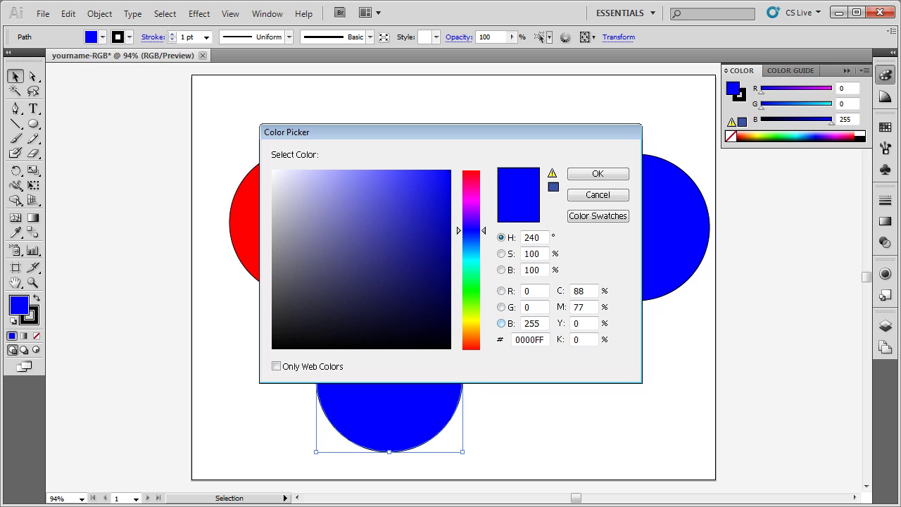
pyautogui.click(535, 290)
pyautogui.write('255')
pyautogui.press('Tab')
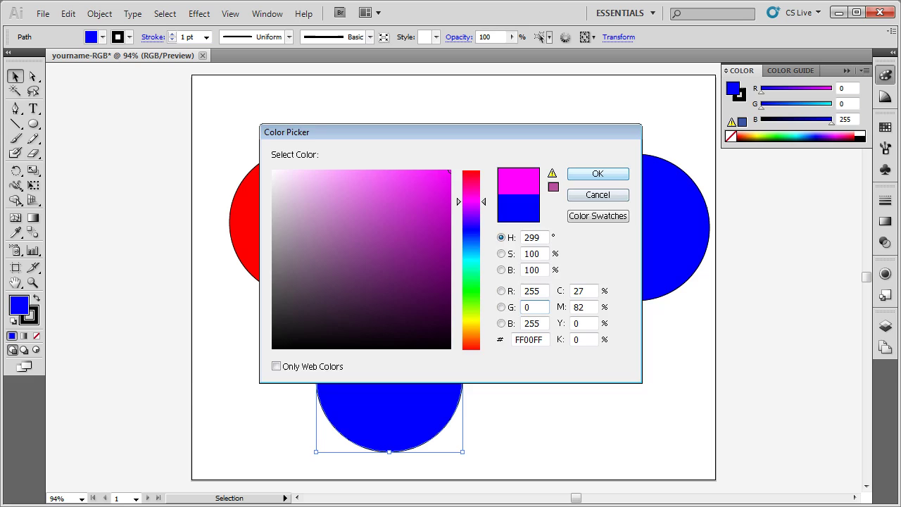
pyautogui.press('Return')
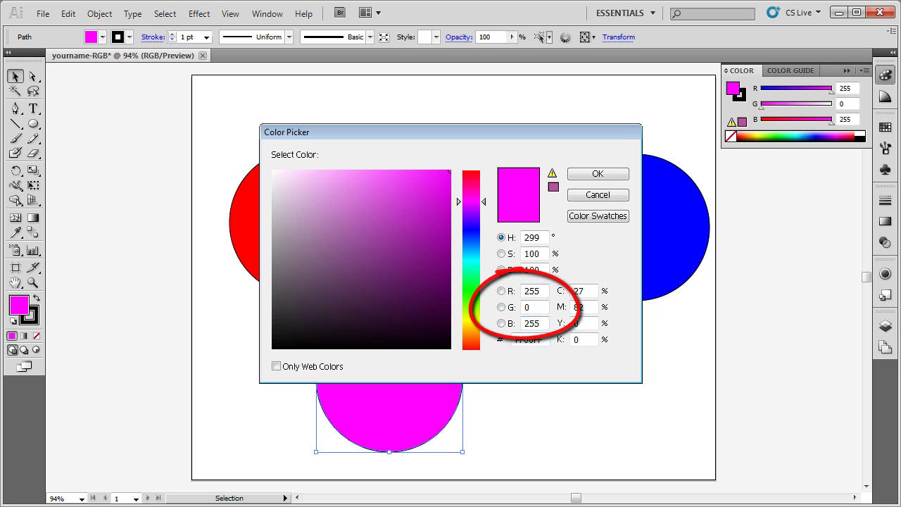
# Step: Preview a paler purple, C76FC9 (R 199, G 111, B 201), in the Color Picker without applying it
pyautogui.moveTo(448, 171)
pyautogui.mouseDown()
pyautogui.moveTo(409, 195)
pyautogui.moveTo(388, 254)
pyautogui.moveTo(352, 209)
pyautogui.mouseUp()
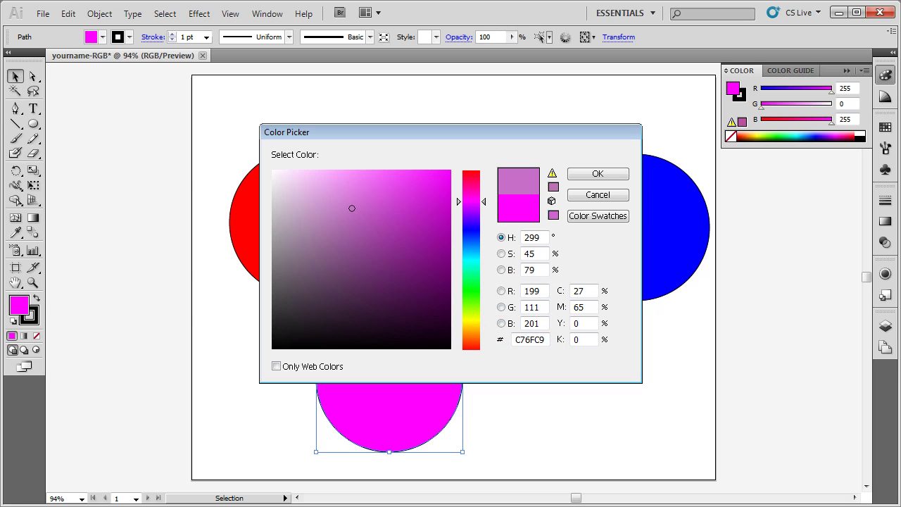